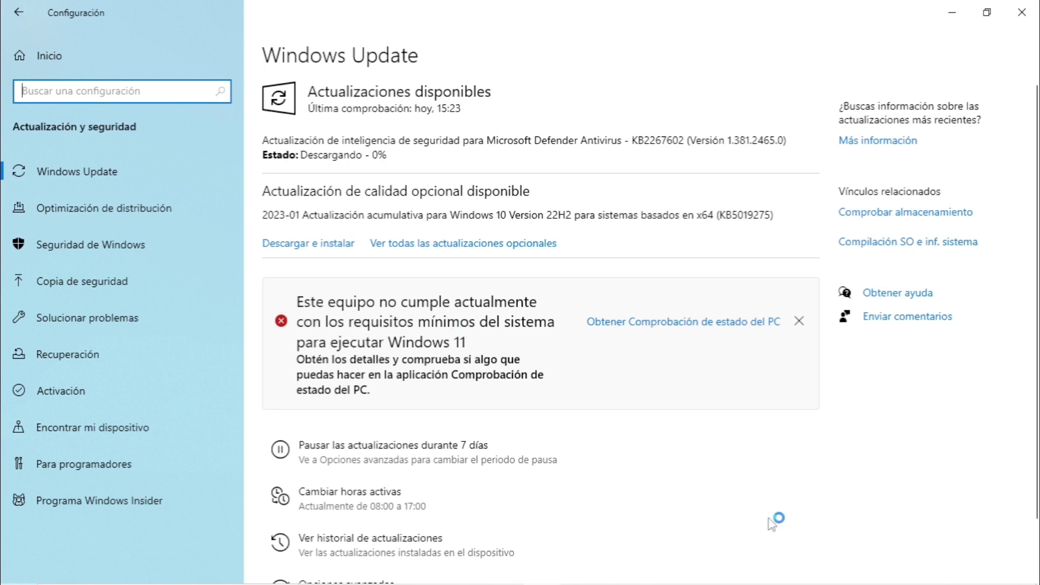
# Step: Close the update settings and download the Windows 11 mediacreationtool from Microsoft's download page to the desktop, closing the browser when finished
pyautogui.click(1033, 15)
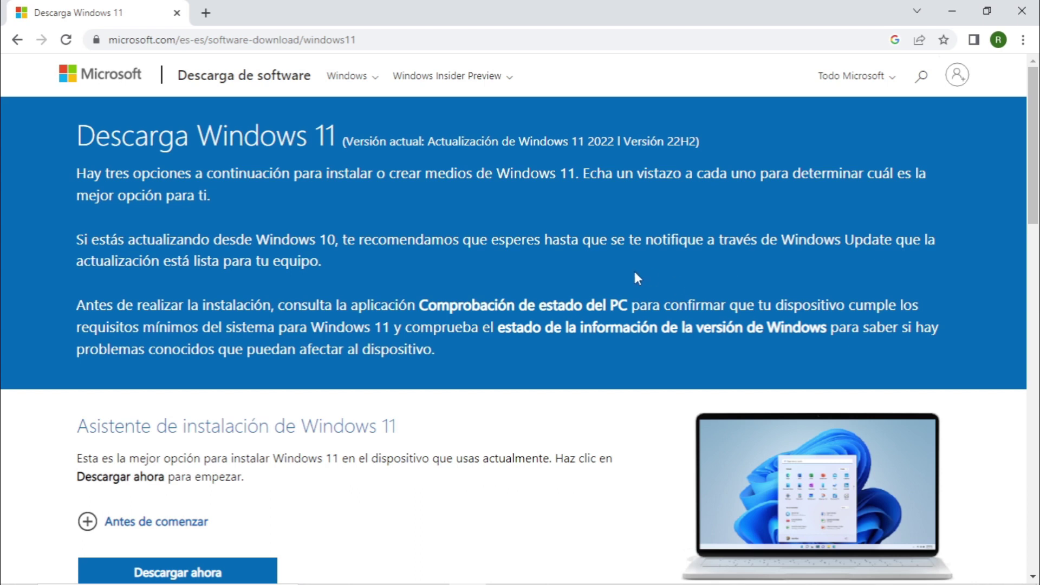
pyautogui.scroll(-3, 636, 276)
pyautogui.scroll(-6, 637, 278)
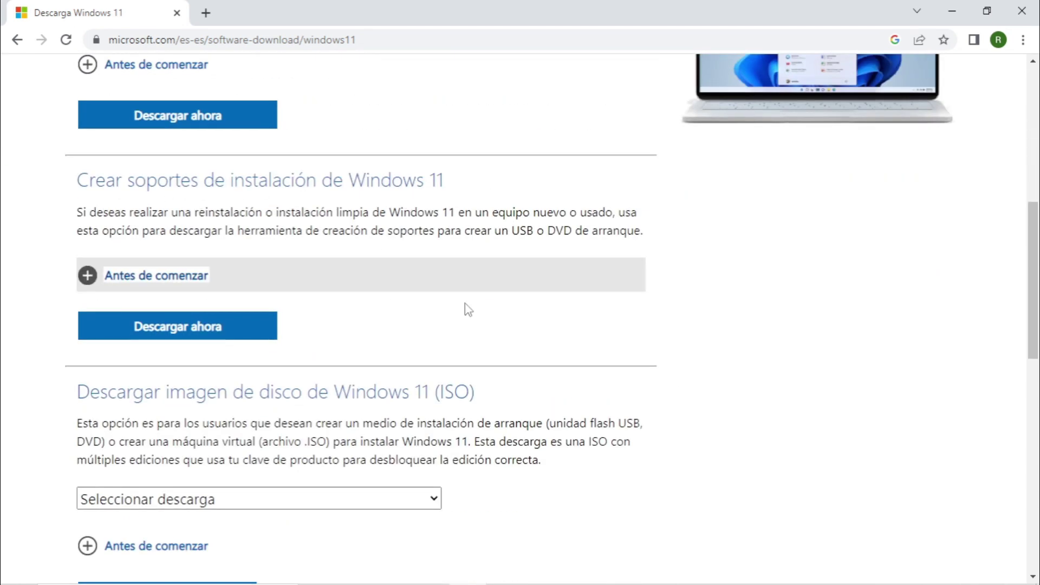
pyautogui.click(169, 337)
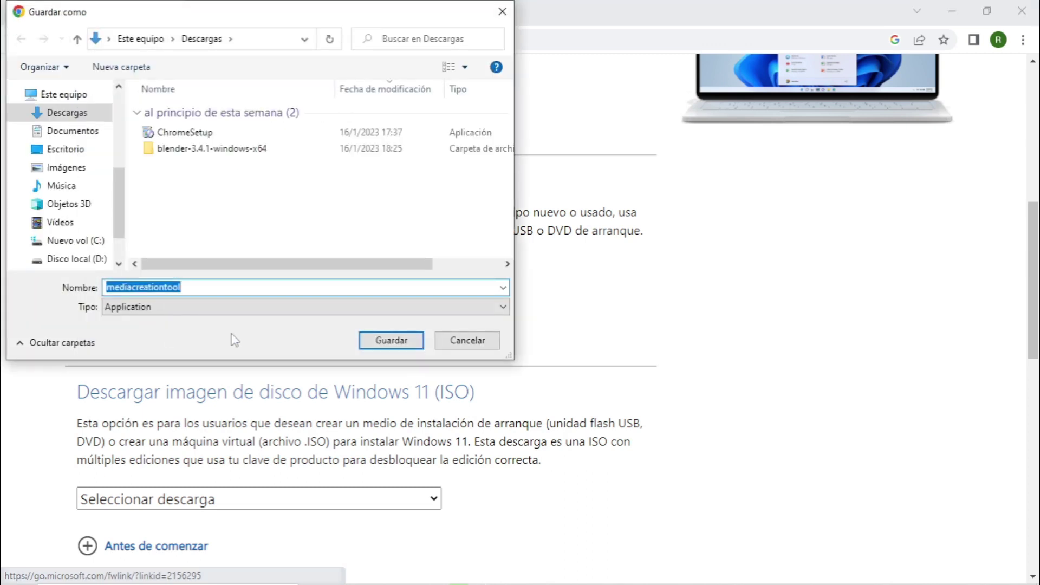
pyautogui.click(65, 149)
pyautogui.click(392, 342)
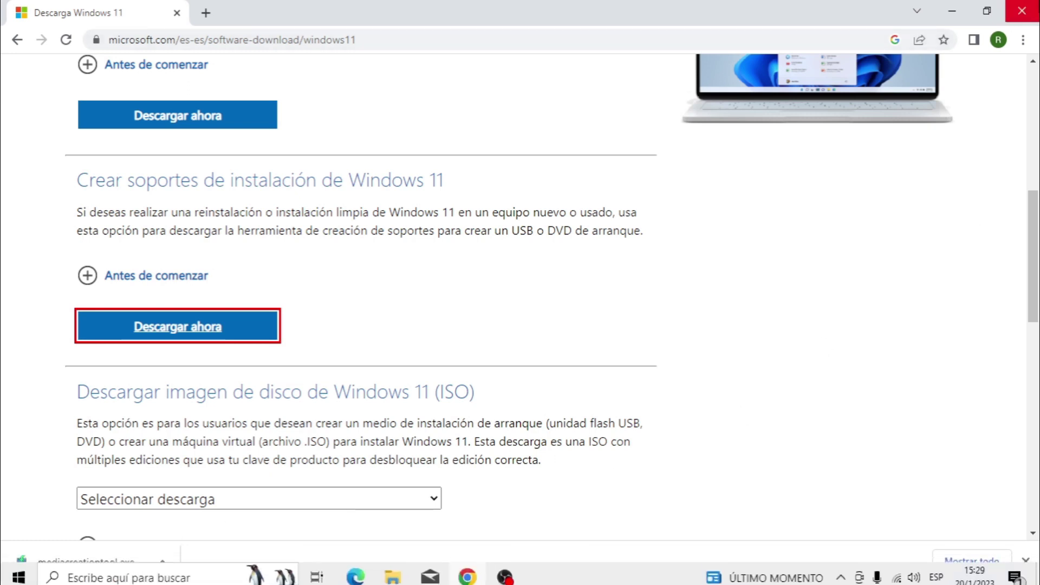
pyautogui.click(1033, 7)
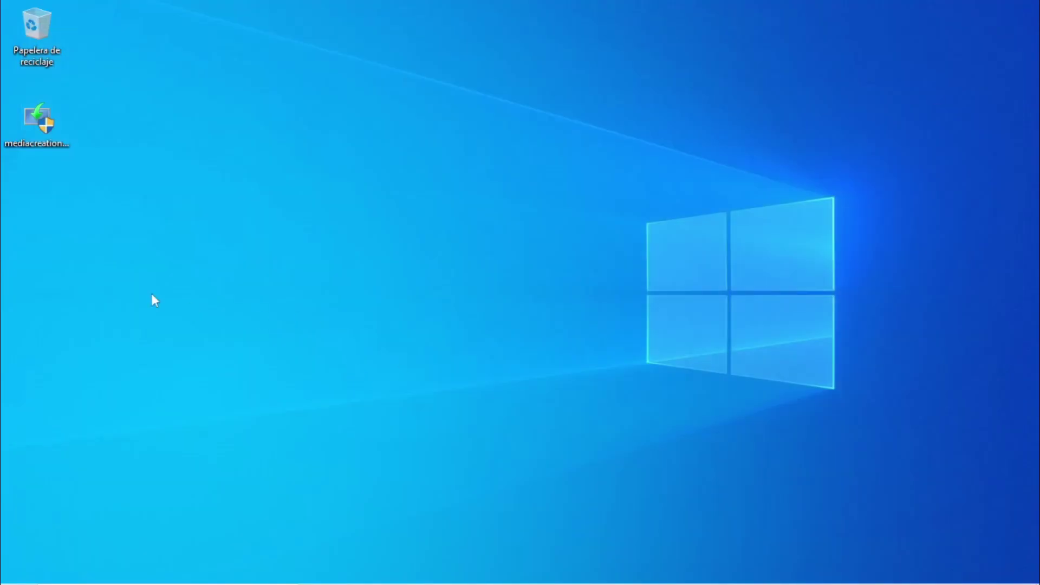
# Step: Run mediacreationtool from the desktop and accept its licence terms
pyautogui.doubleClick(35, 132)
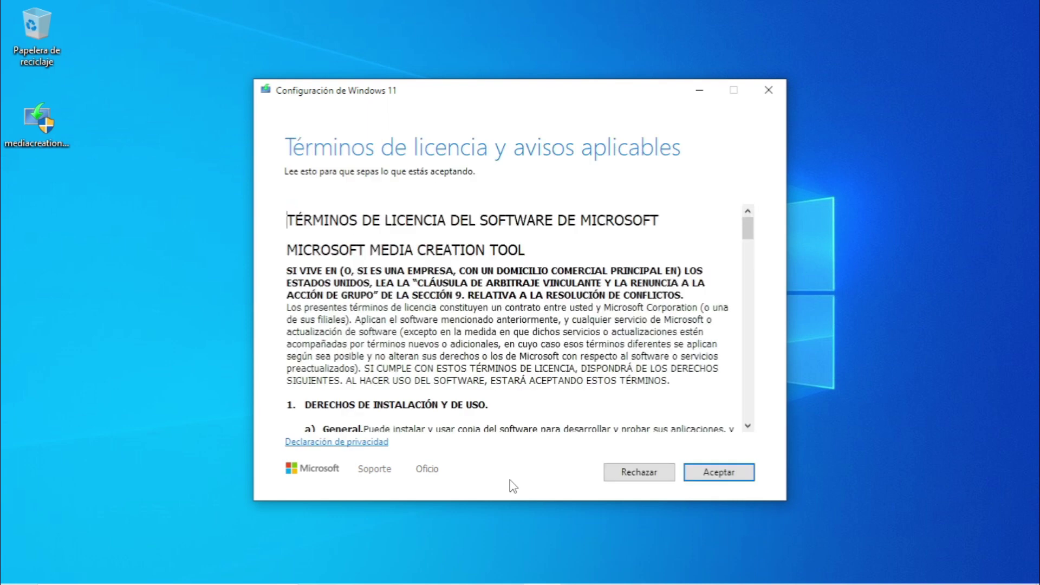
pyautogui.click(722, 474)
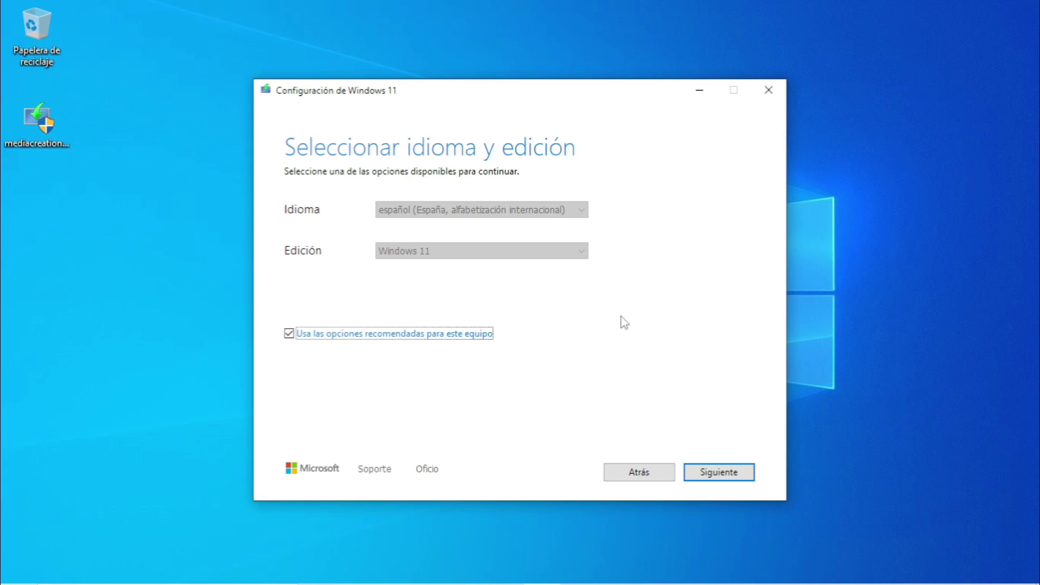
pyautogui.click(289, 335)
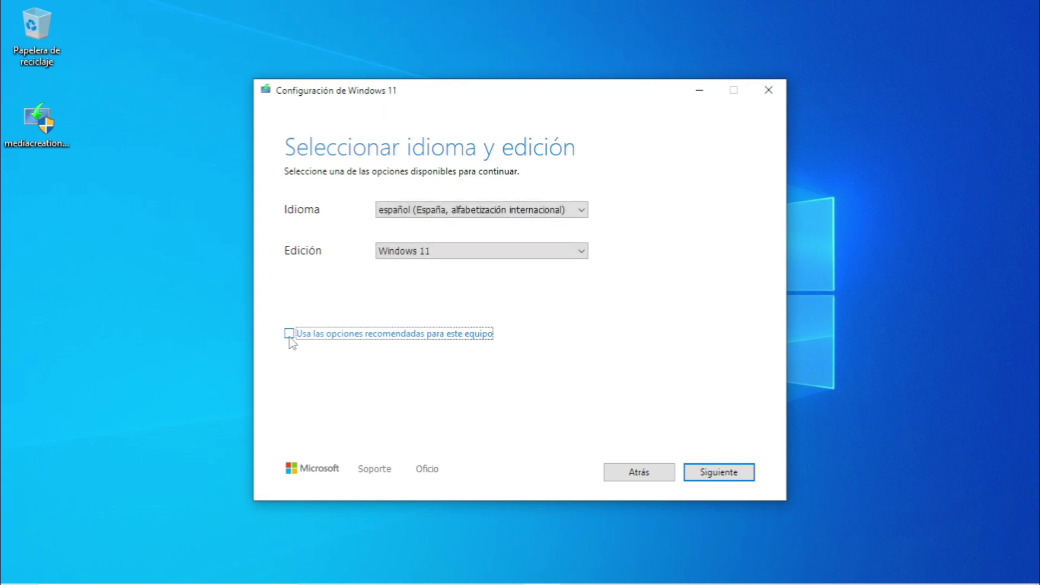
pyautogui.click(583, 209)
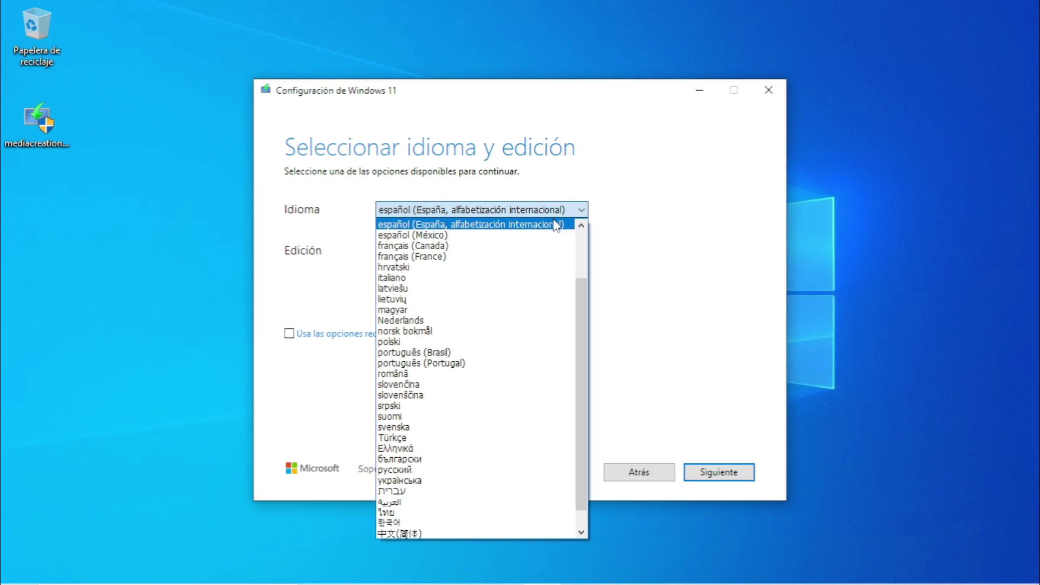
pyautogui.click(557, 225)
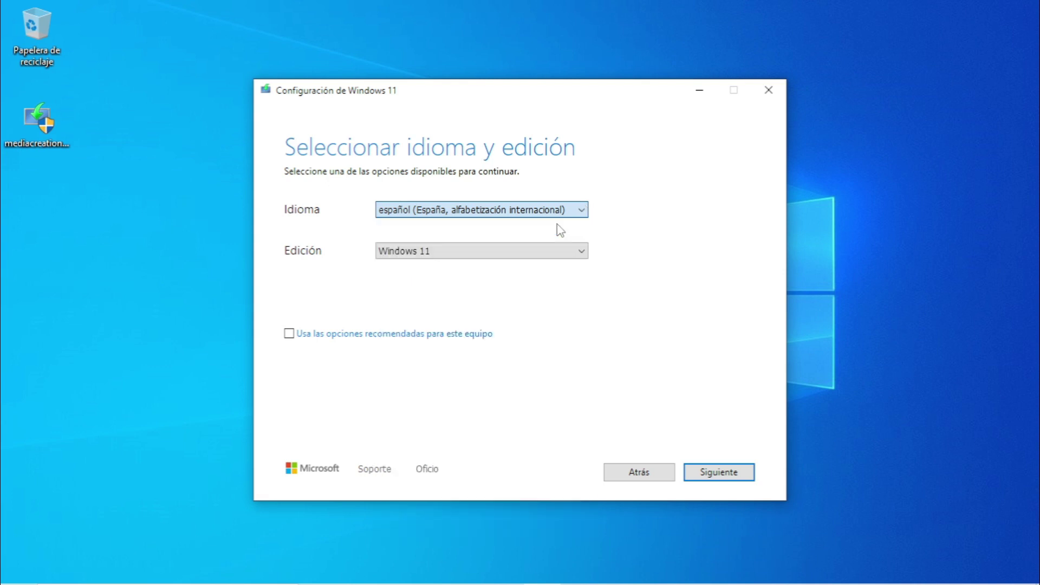
pyautogui.click(289, 333)
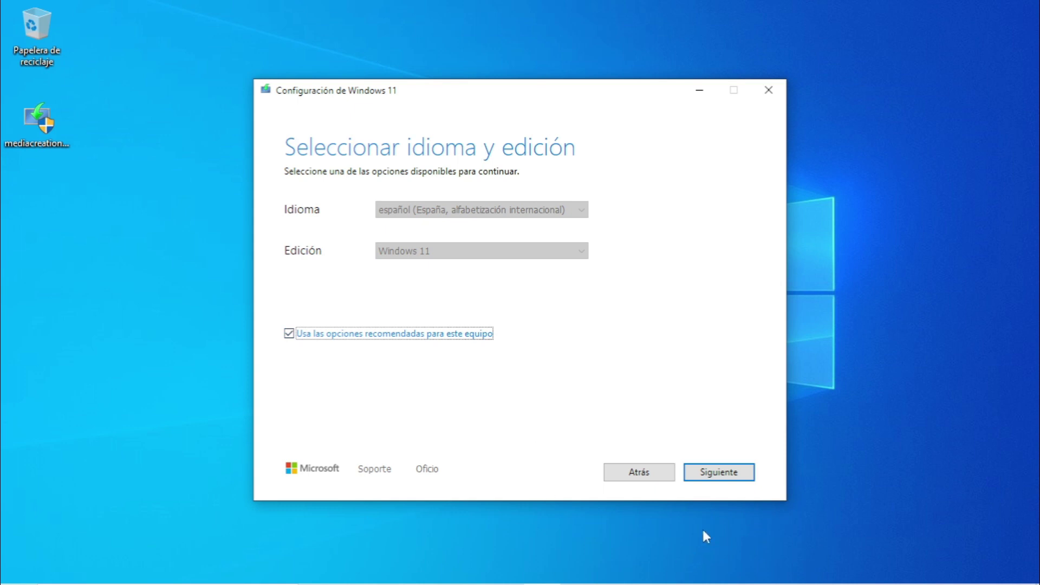
# Step: Continue with the recommended language and edition, and save the Windows 11 installation medium as an ISO file named Windows on the desktop
pyautogui.click(724, 476)
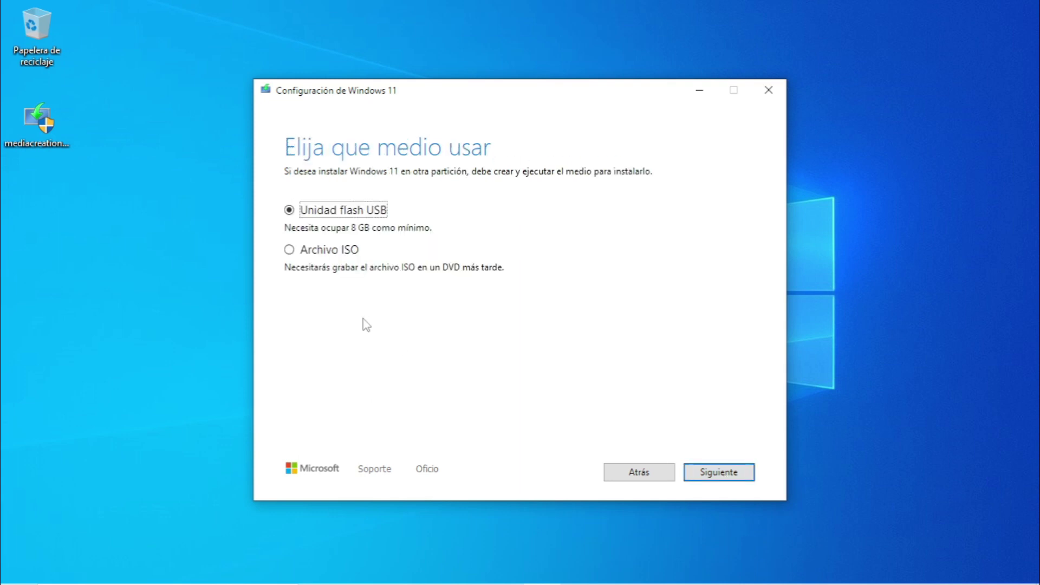
pyautogui.click(289, 251)
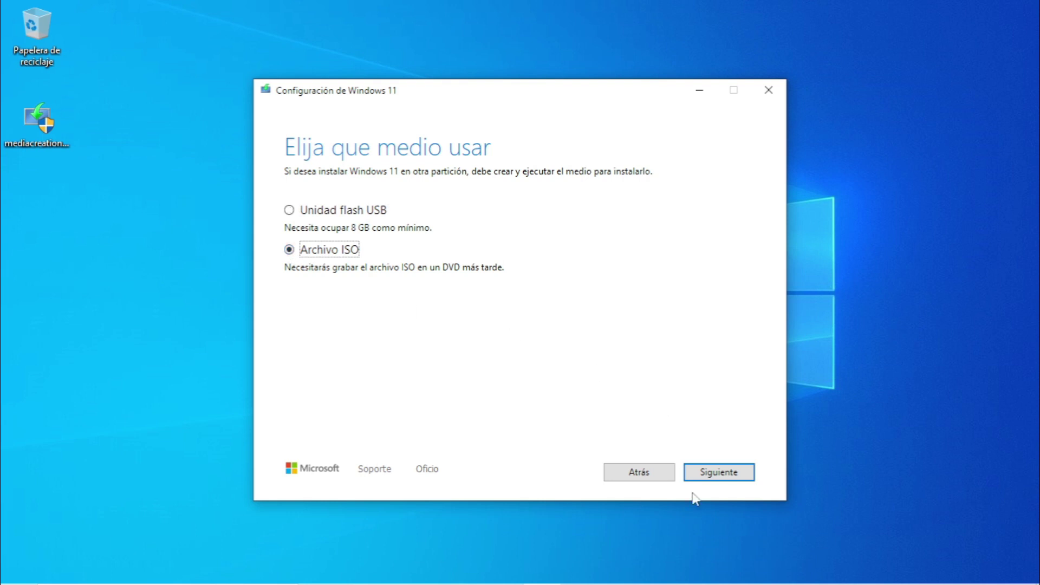
pyautogui.click(727, 473)
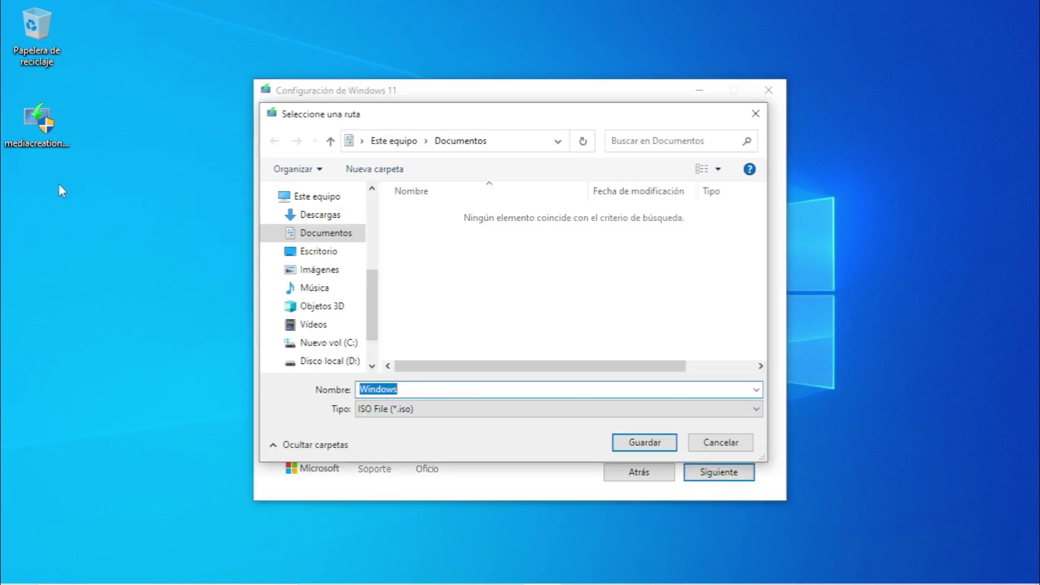
pyautogui.click(327, 256)
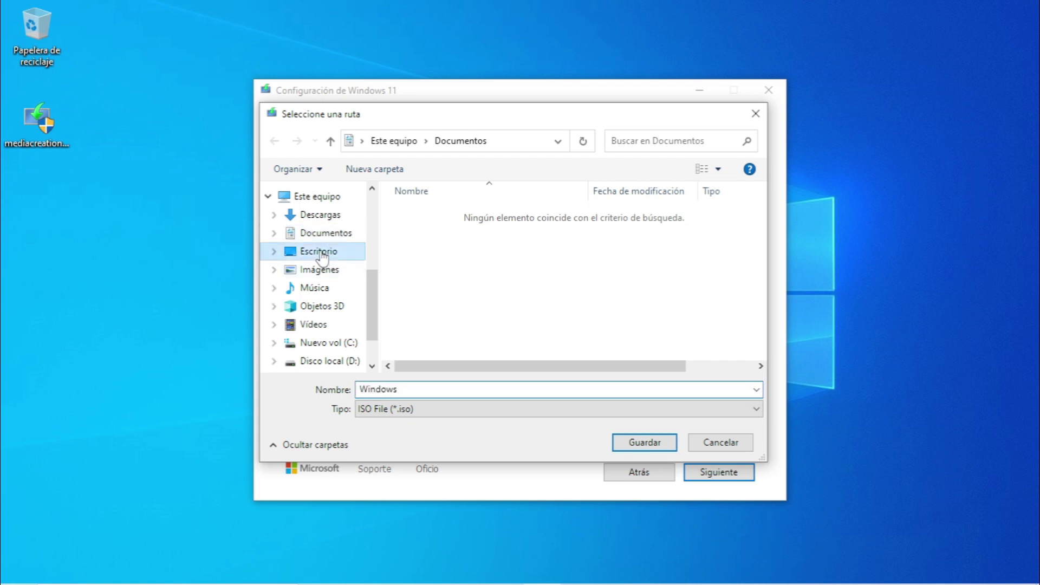
pyautogui.click(646, 448)
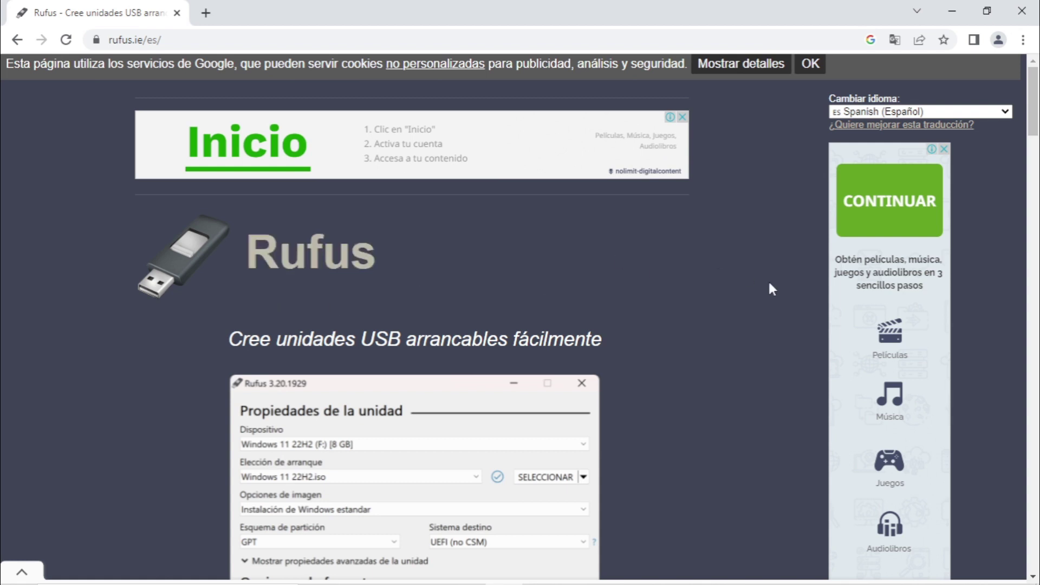
# Step: Download Rufus 3.21 Portable from the Rufus website to the desktop and close the browser
pyautogui.scroll(-8, 724, 292)
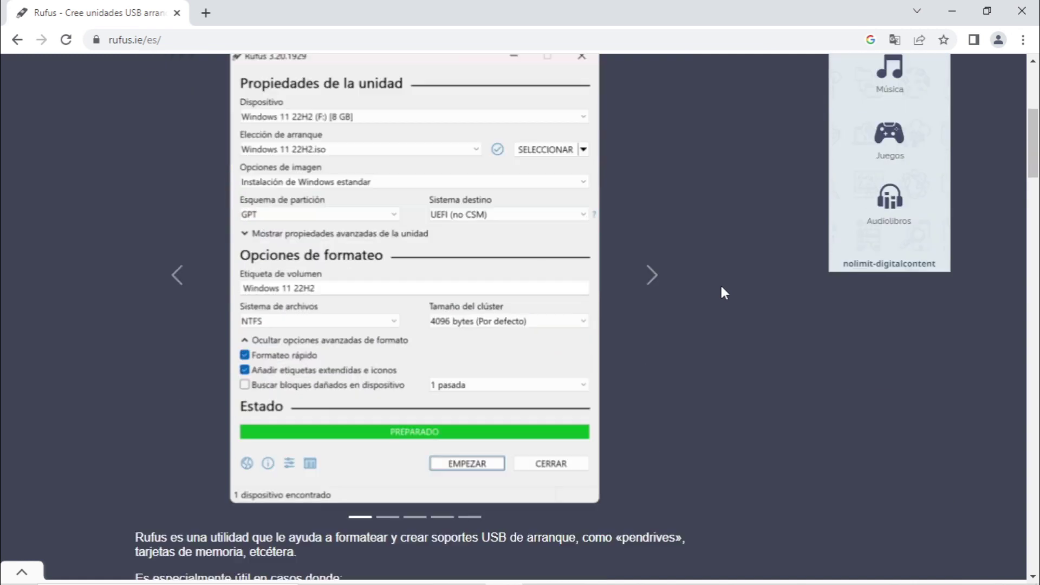
pyautogui.scroll(-8, 724, 292)
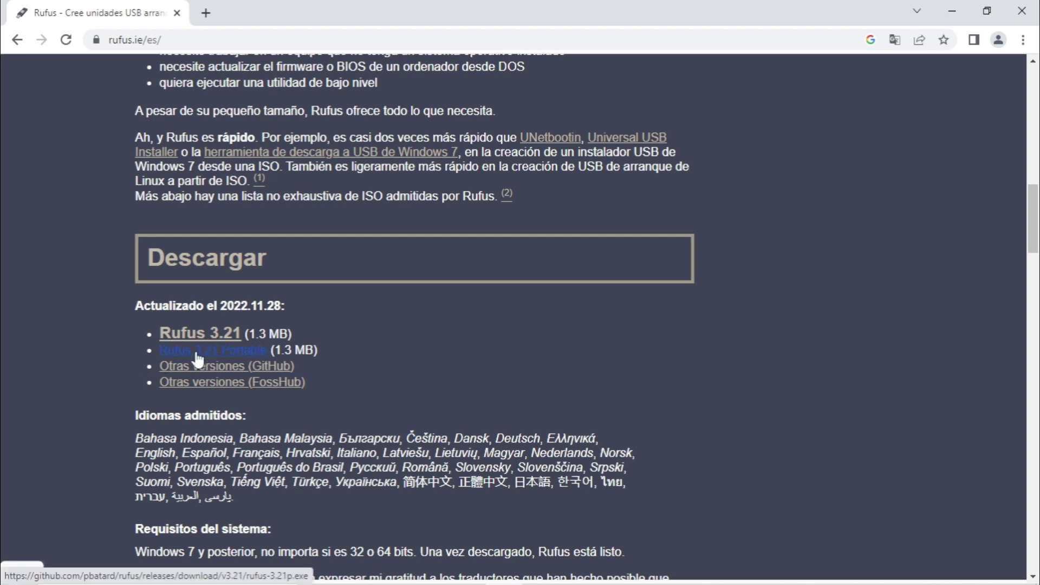
pyautogui.click(195, 351)
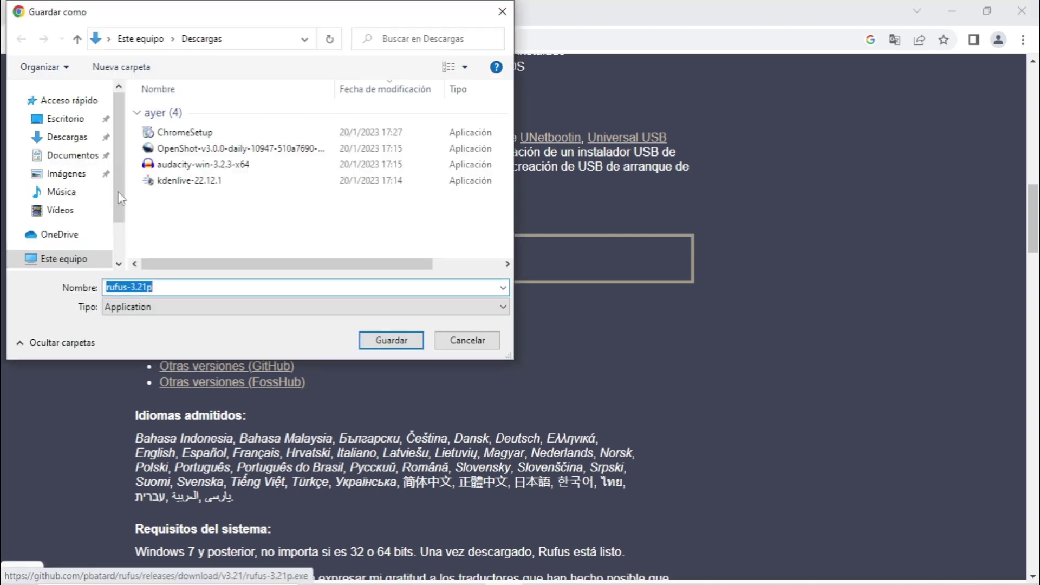
pyautogui.click(66, 120)
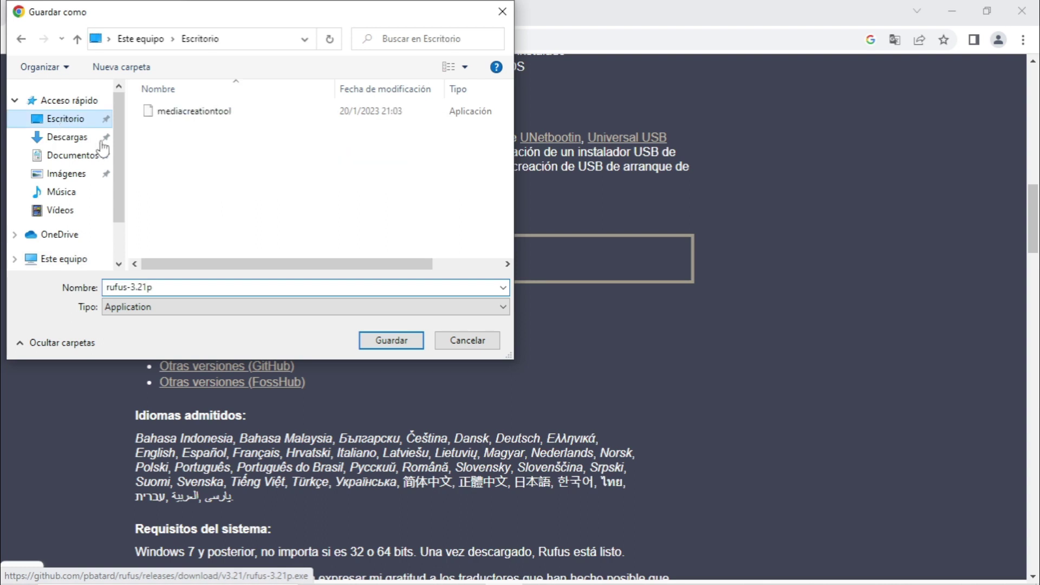
pyautogui.click(393, 342)
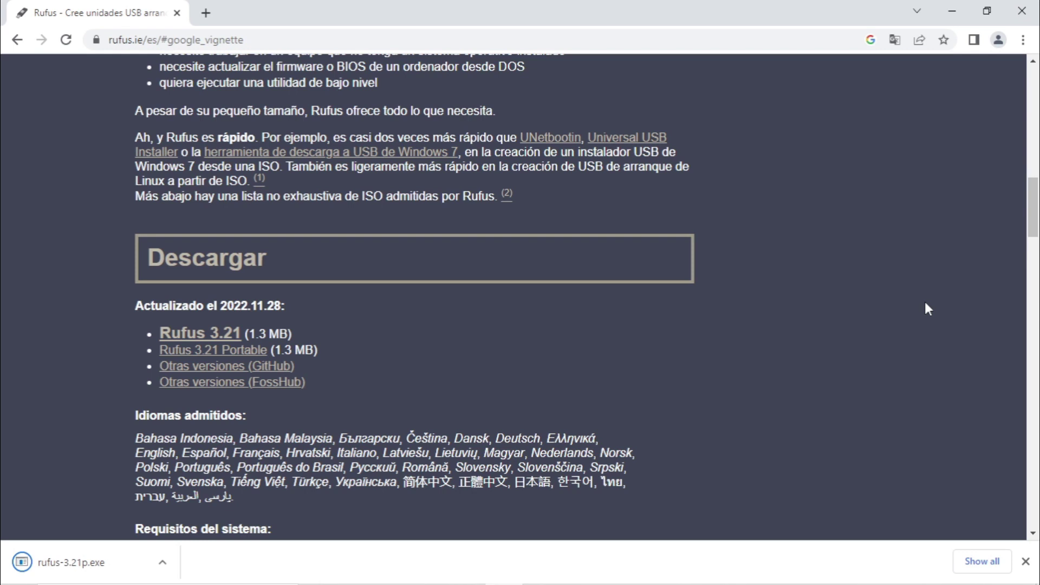
pyautogui.click(1035, 8)
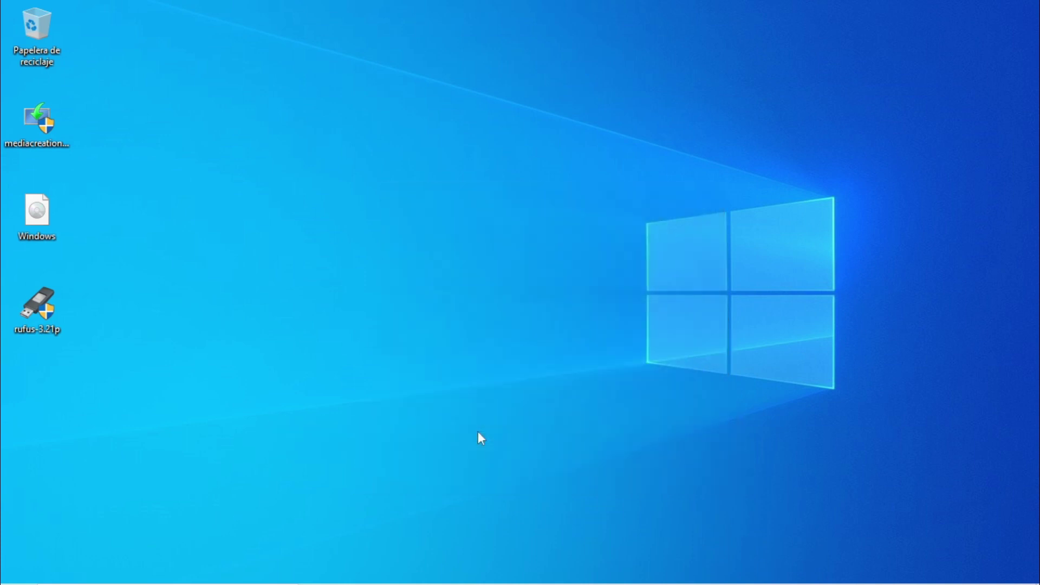
# Step: Launch rufus-3.21p from the desktop and allow it to check for updates online
pyautogui.click(42, 314)
pyautogui.doubleClick(42, 314)
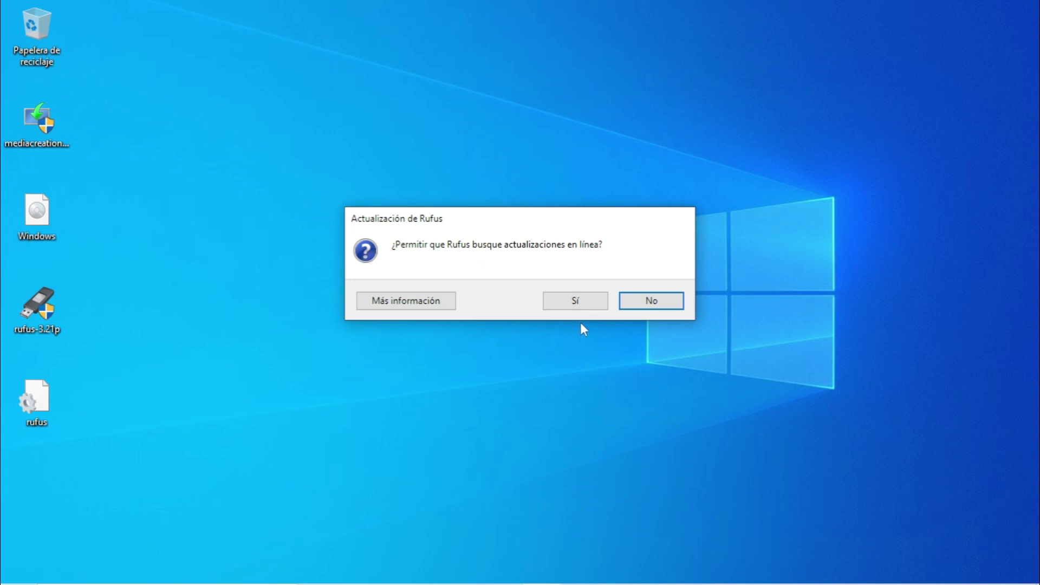
pyautogui.click(578, 302)
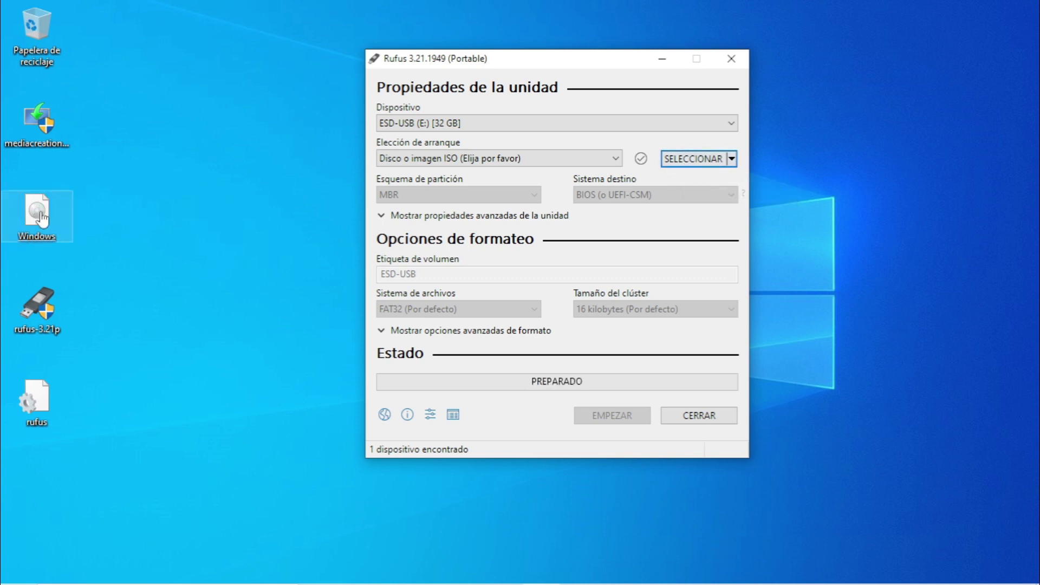
# Step: Load the Windows ISO image from the desktop as the boot selection for the USB drive
pyautogui.click(691, 162)
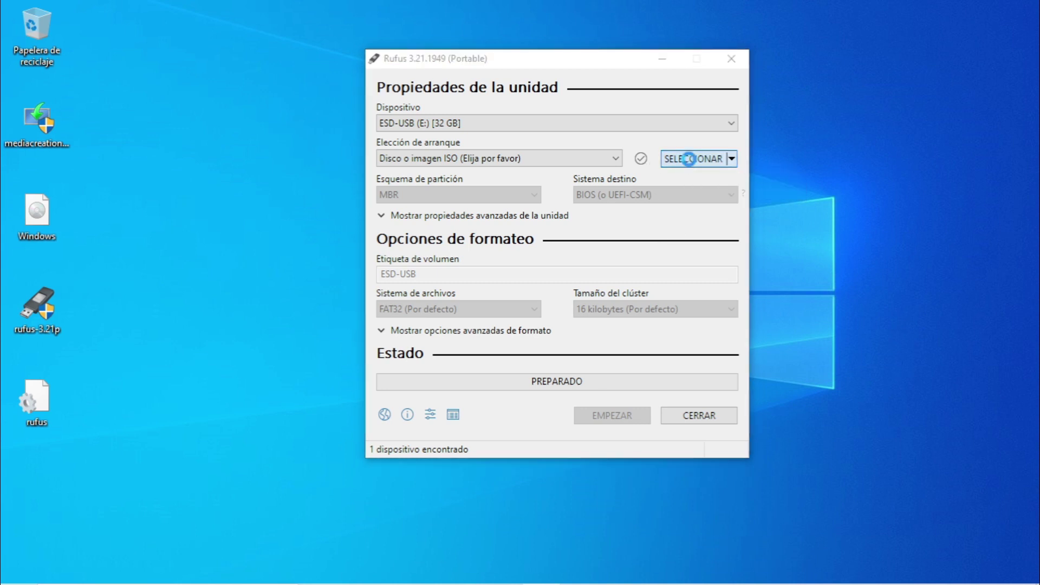
pyautogui.click(431, 188)
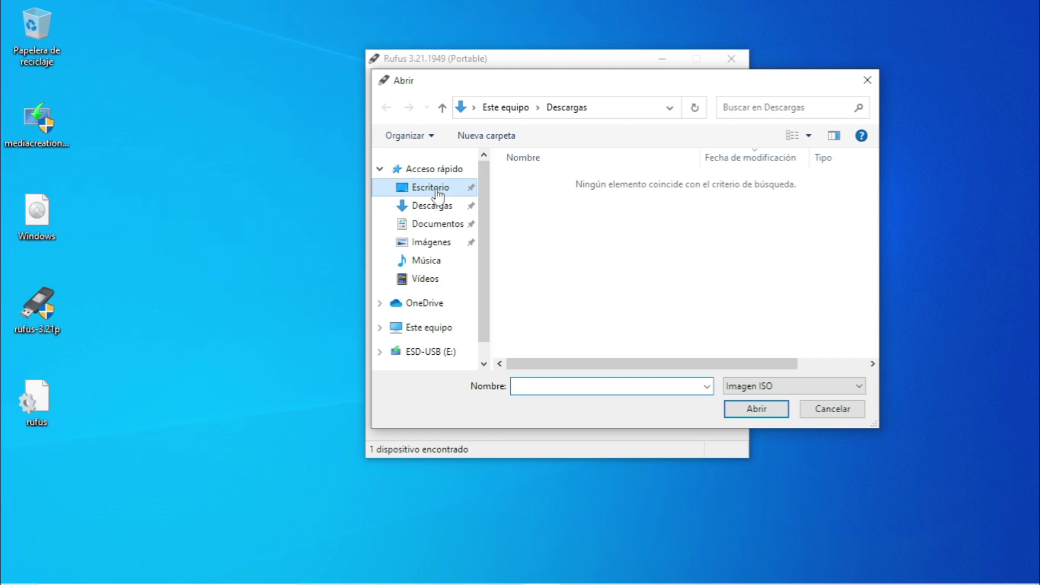
pyautogui.doubleClick(541, 184)
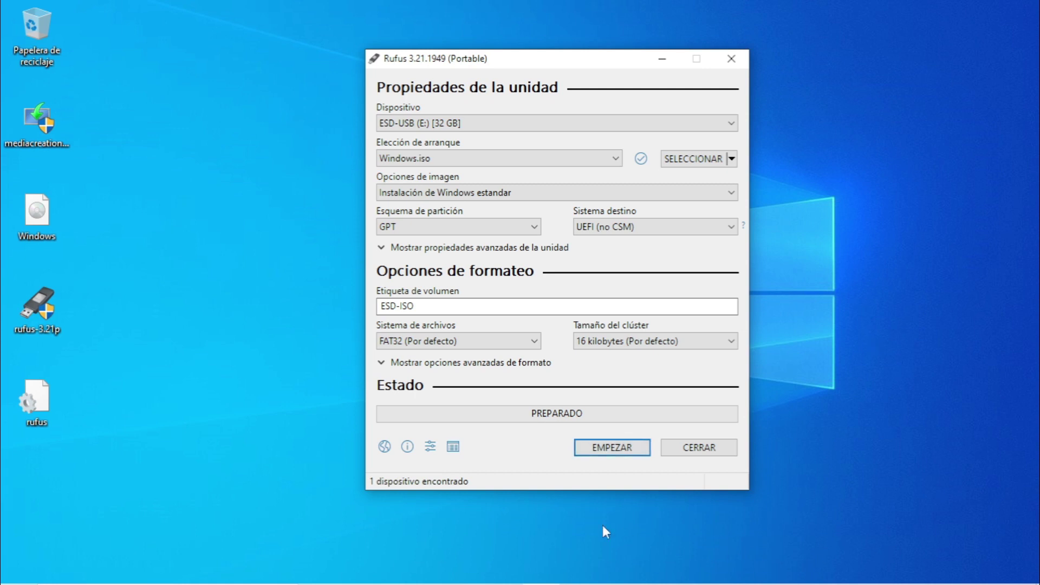
# Step: Write the bootable USB with the hardware and Microsoft account requirements removed and data collection disabled, accept erasing the drive, and close Rufus
pyautogui.click(613, 449)
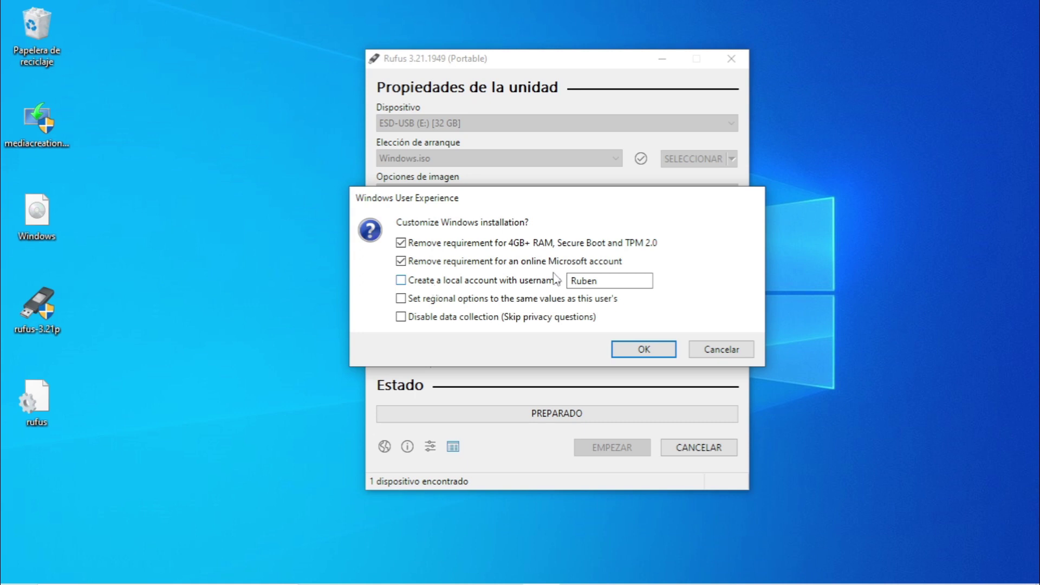
pyautogui.click(604, 280)
pyautogui.click(401, 317)
pyautogui.click(645, 351)
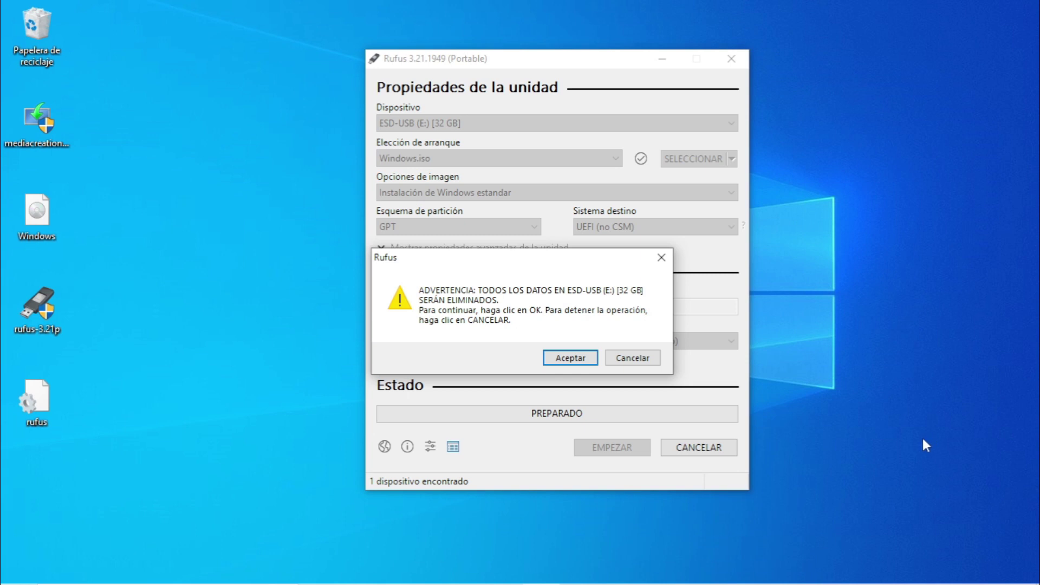
pyautogui.click(573, 360)
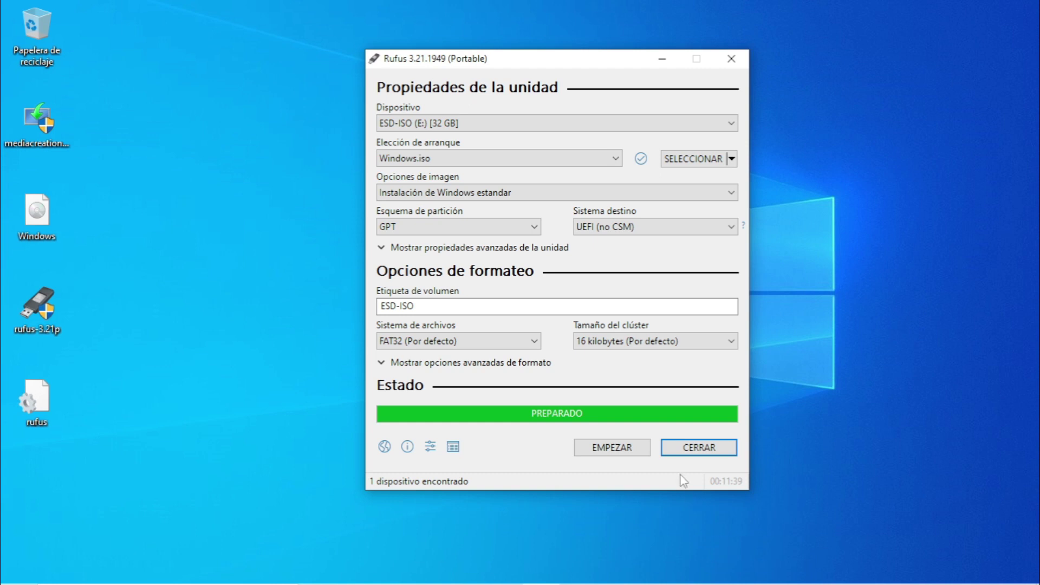
pyautogui.click(702, 452)
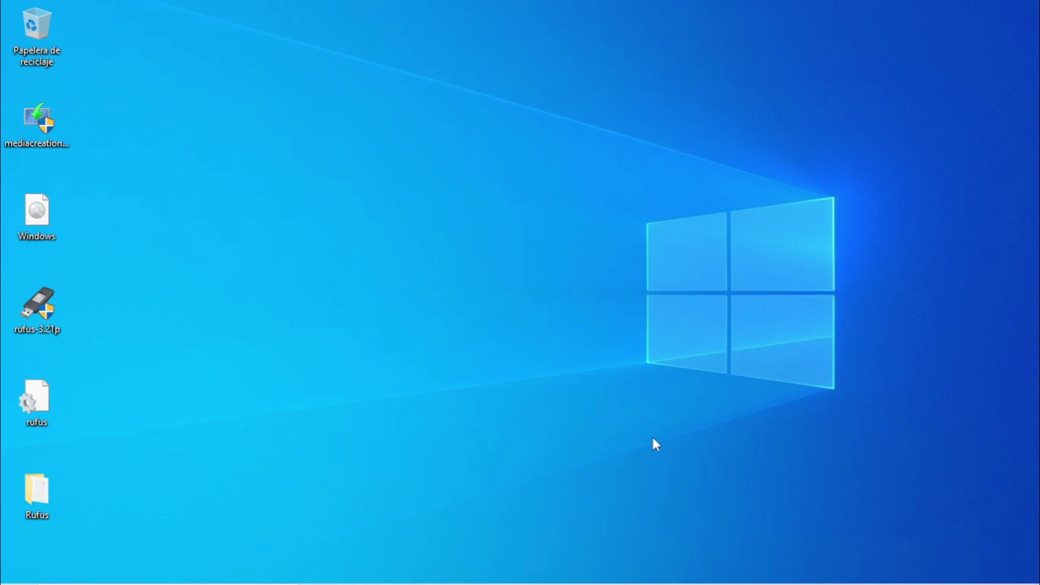
# Step: Open the ESD-ISO (E:) drive in File Explorer and run its setup application
pyautogui.click(429, 571)
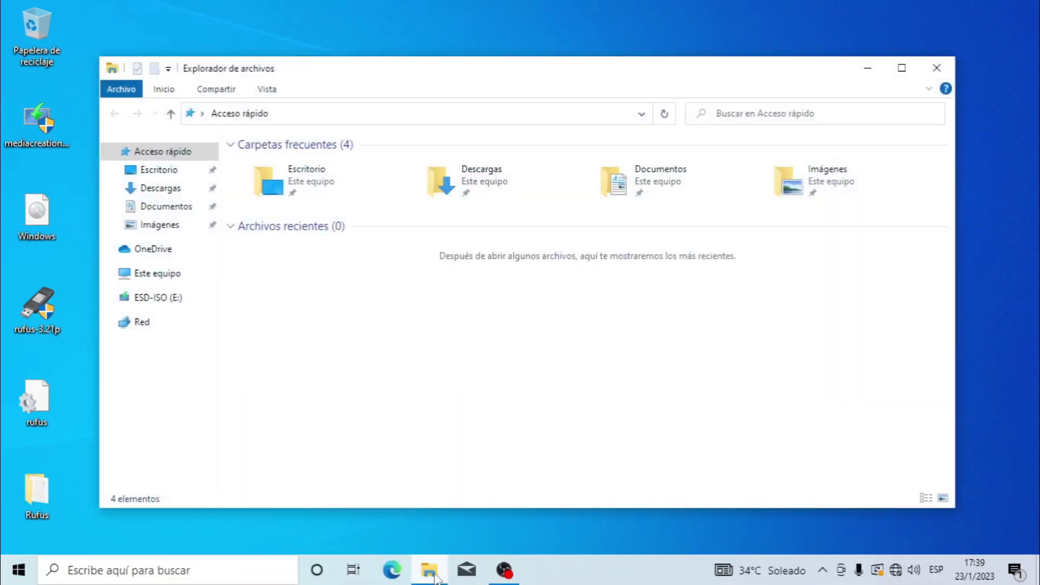
pyautogui.click(154, 276)
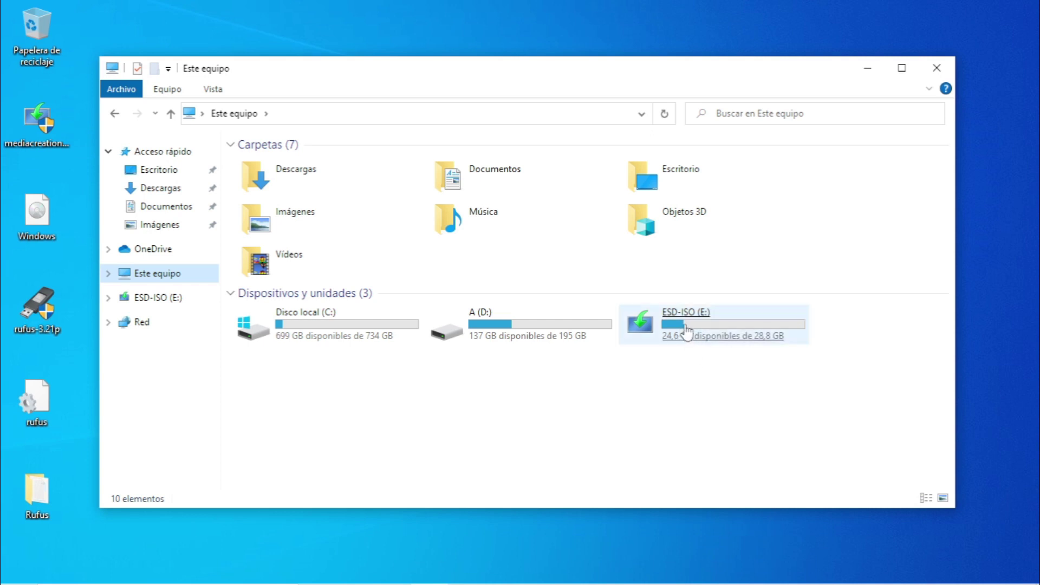
pyautogui.doubleClick(687, 337)
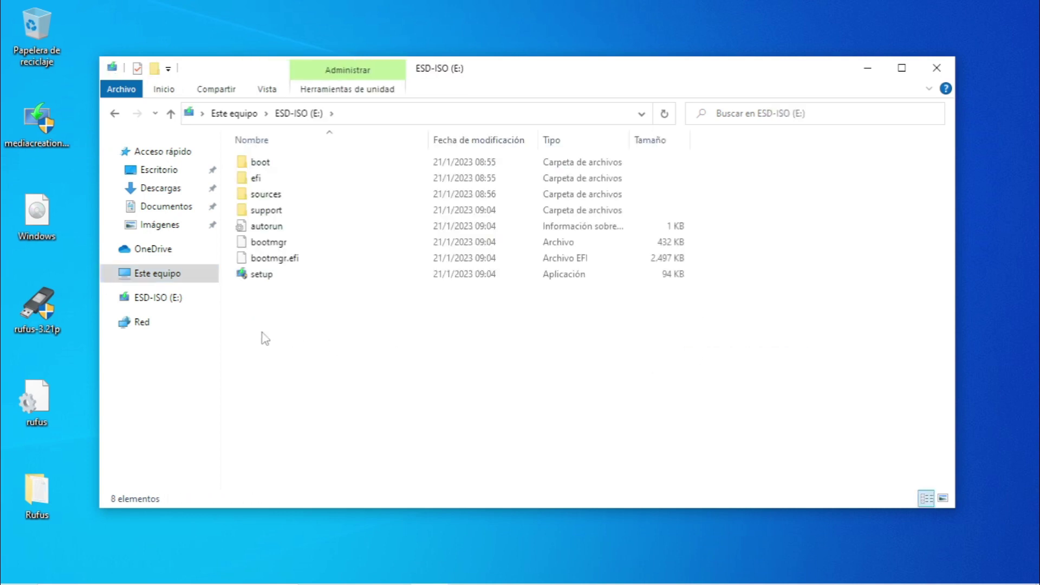
pyautogui.click(261, 278)
pyautogui.doubleClick(261, 275)
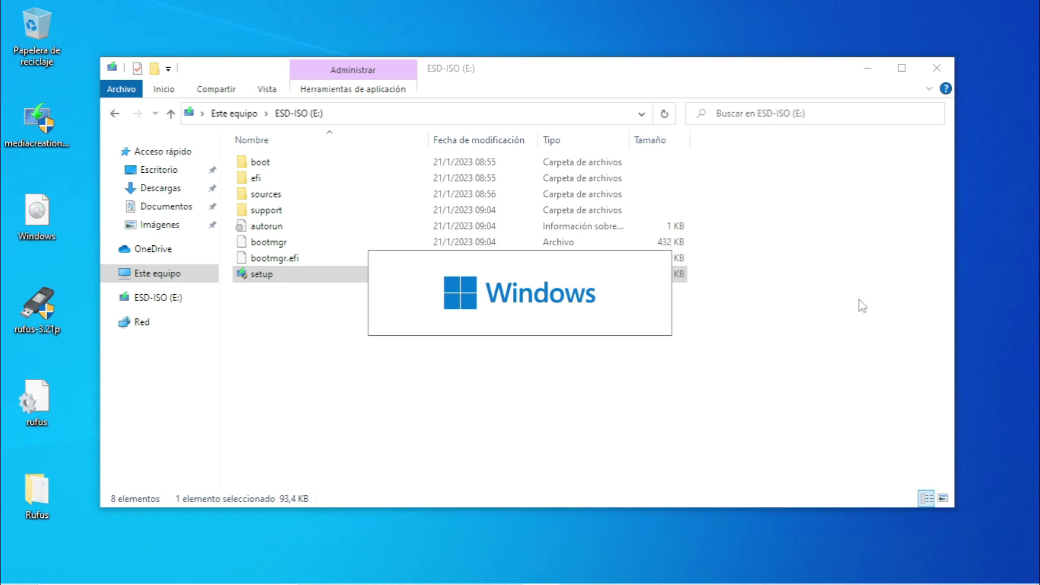
# Step: Close the ESD-ISO (E:) window and advance through the Windows 11 setup, accepting the license terms
pyautogui.click(937, 70)
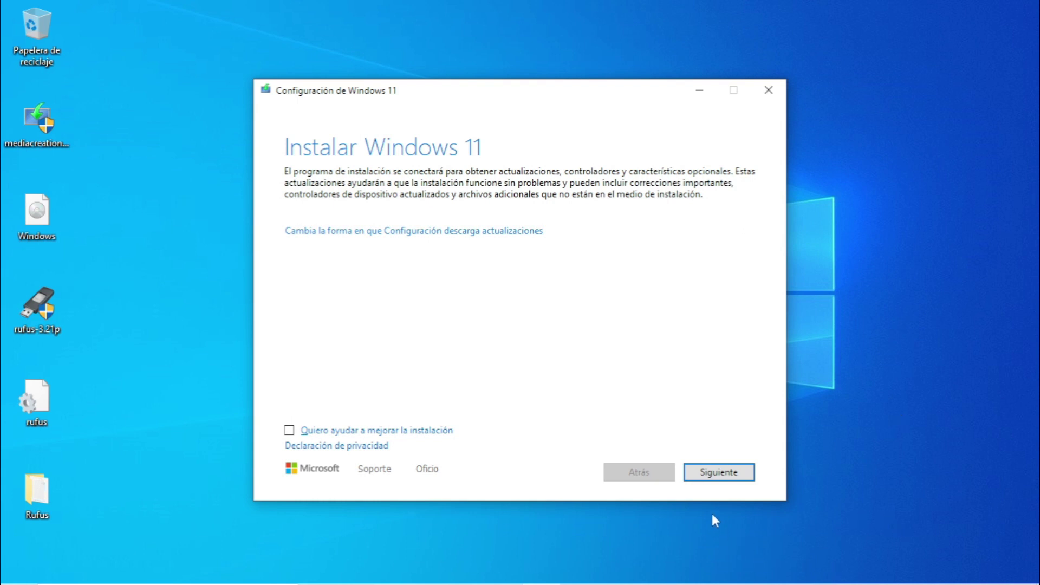
pyautogui.click(716, 475)
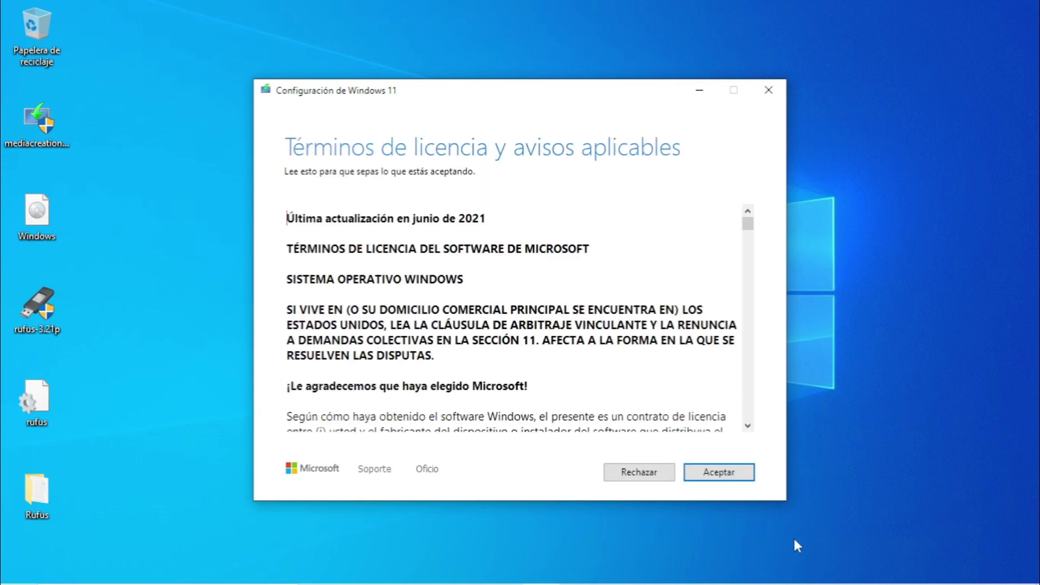
pyautogui.click(719, 476)
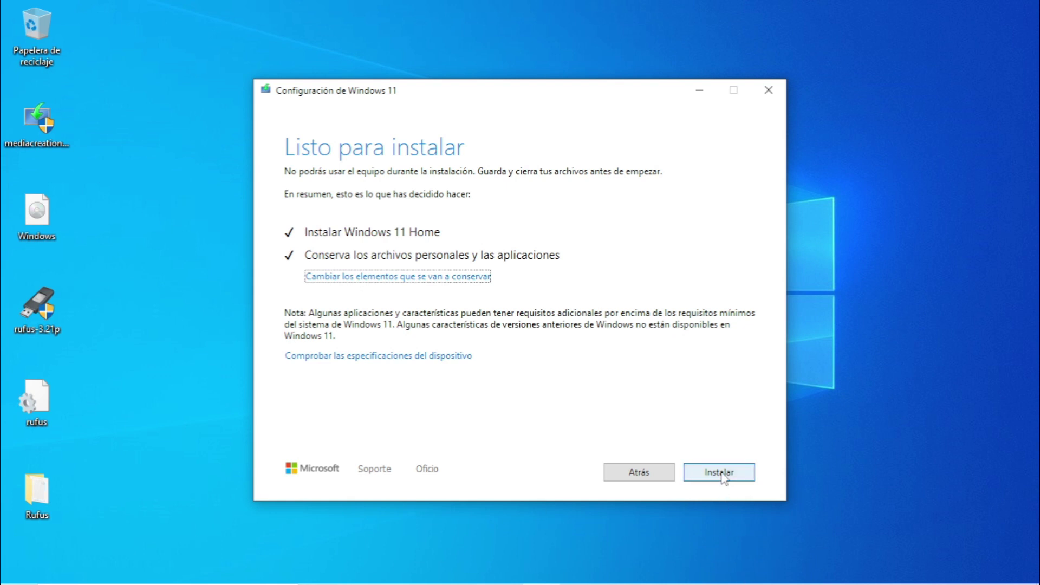
# Step: Review the options for what to keep, choose to keep personal files and applications, and start installing Windows 11 Home
pyautogui.click(369, 279)
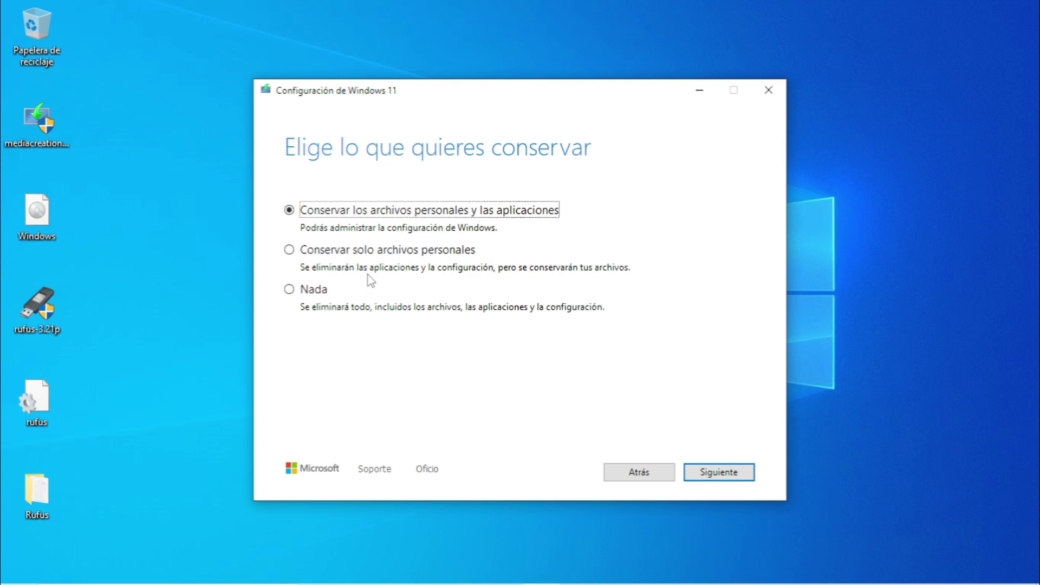
pyautogui.click(291, 250)
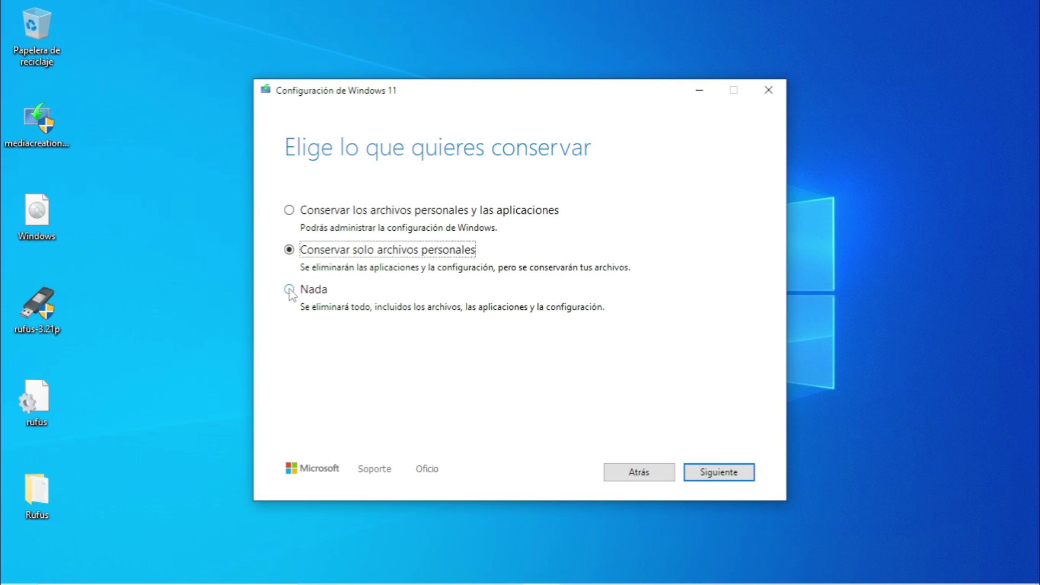
pyautogui.click(290, 211)
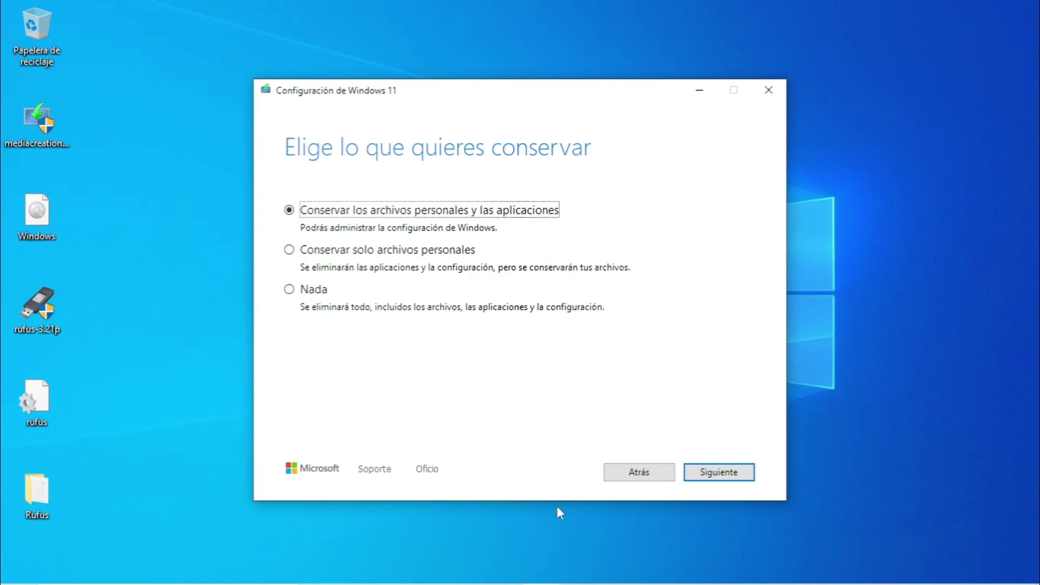
pyautogui.click(718, 473)
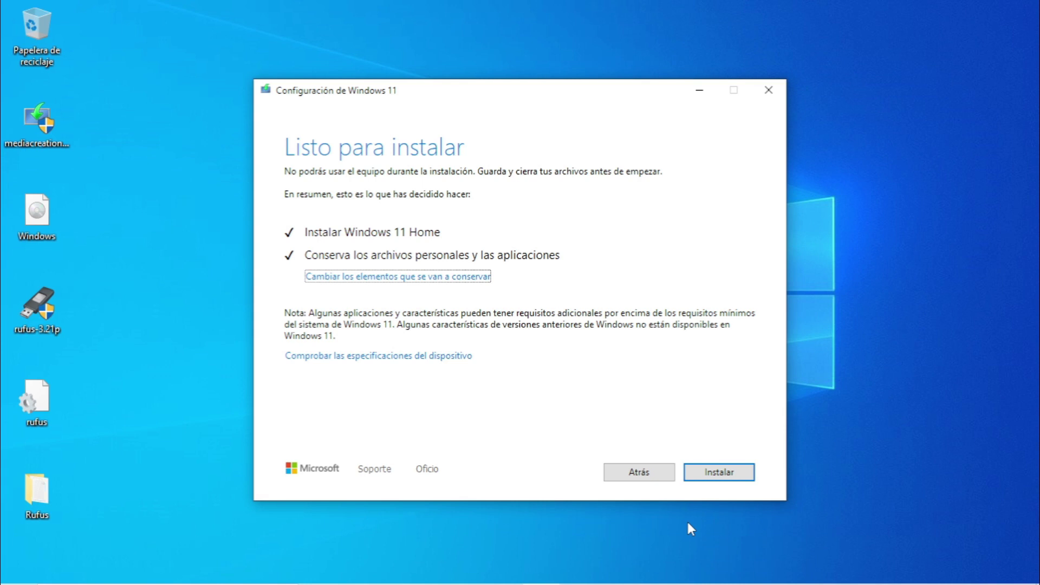
pyautogui.click(702, 494)
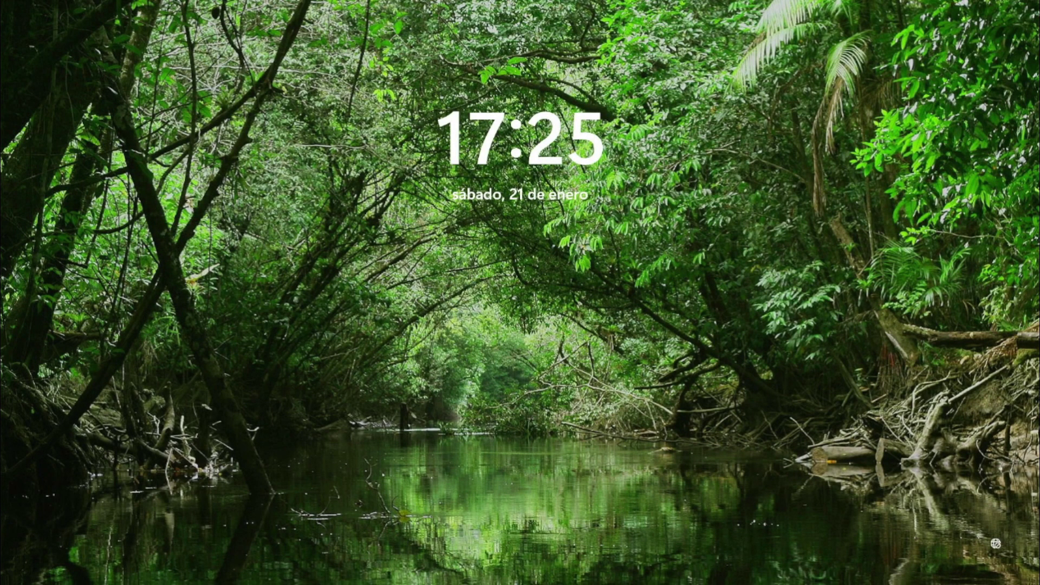
# Step: Unlock the lock screen and sign in to Windows by entering the account password
pyautogui.press('Return')
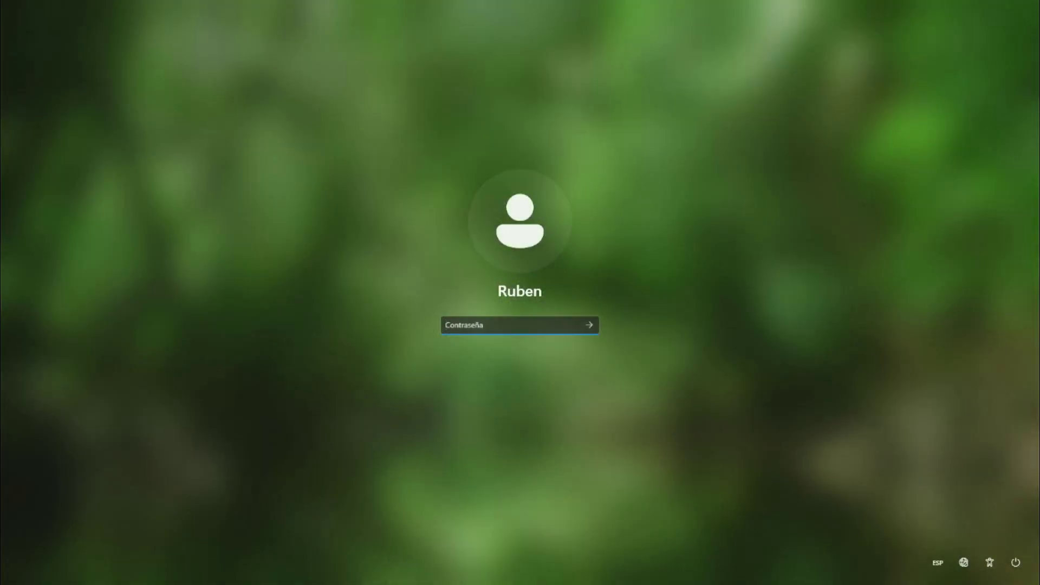
pyautogui.write('********')
pyautogui.press('Return')
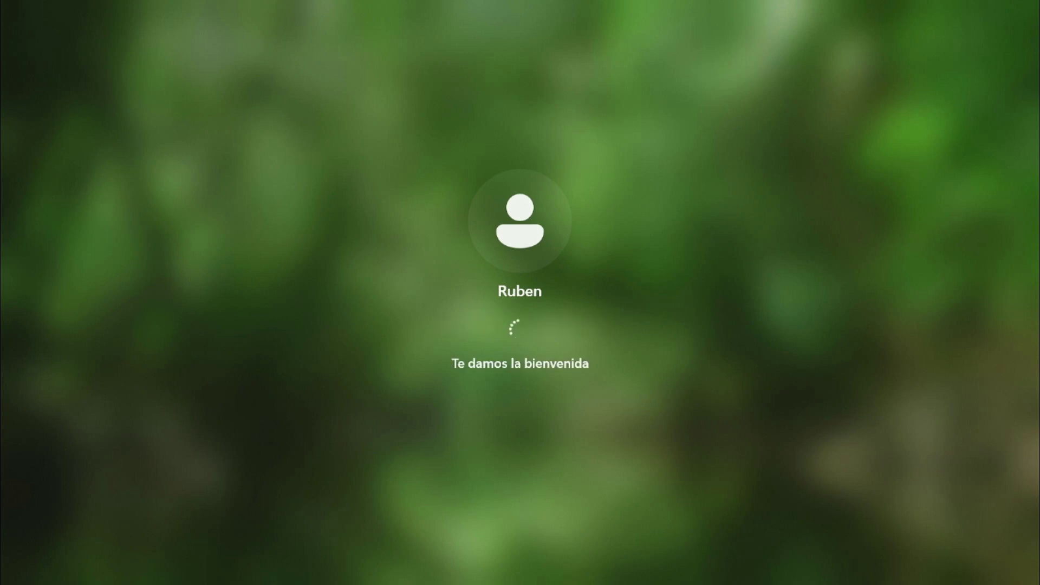